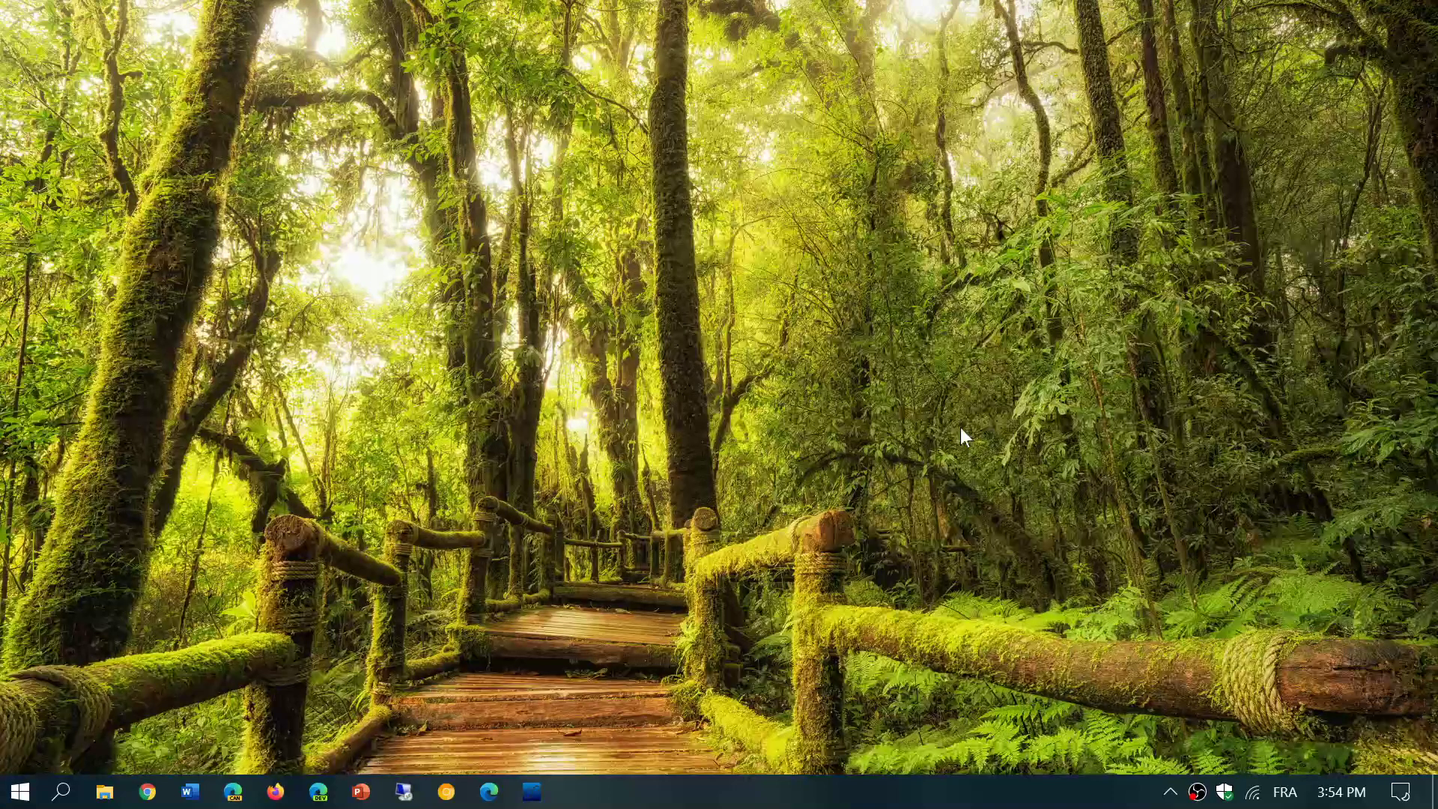
- Go from Action Center through All settings and Update & Security to the Recovery page
click(1402, 792)
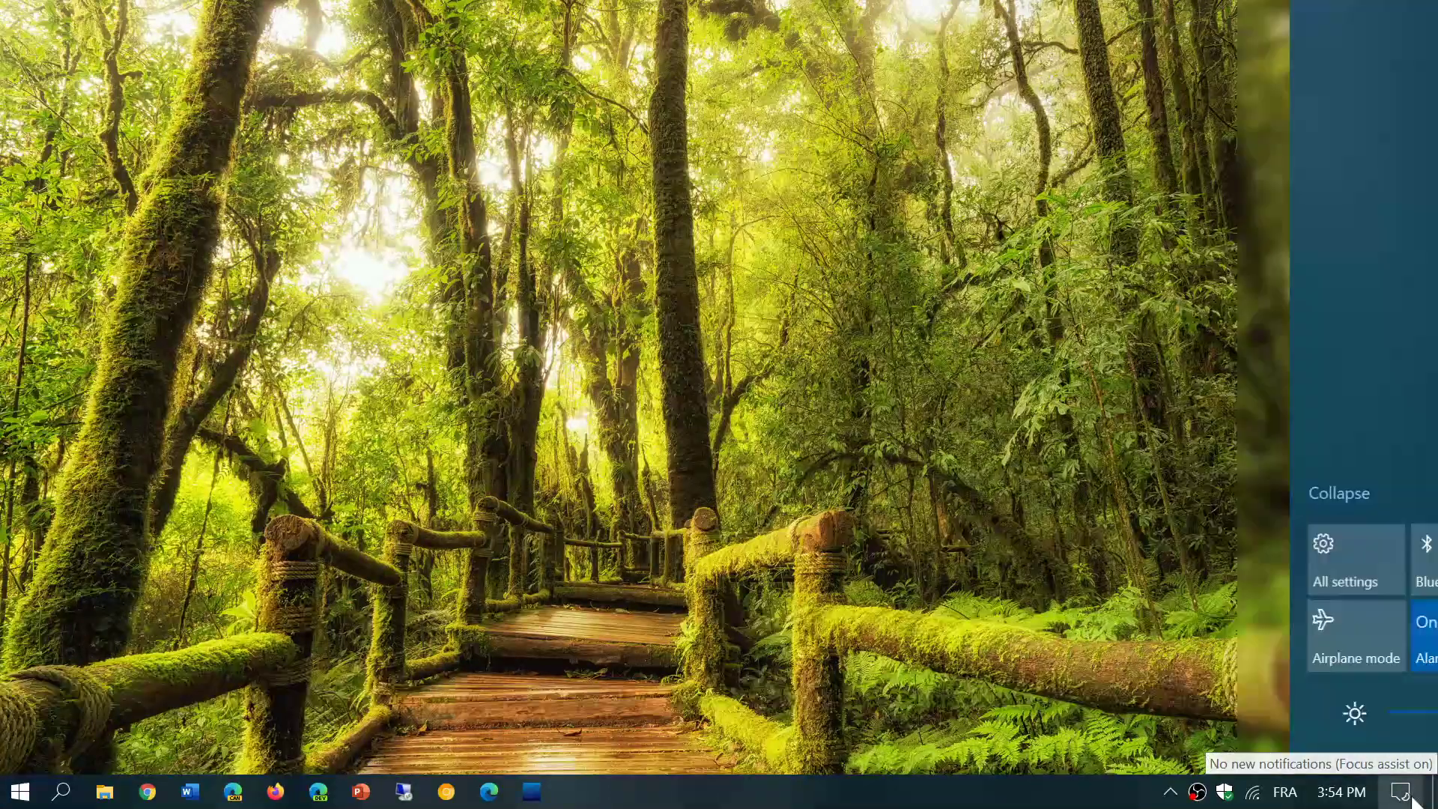
click(1058, 548)
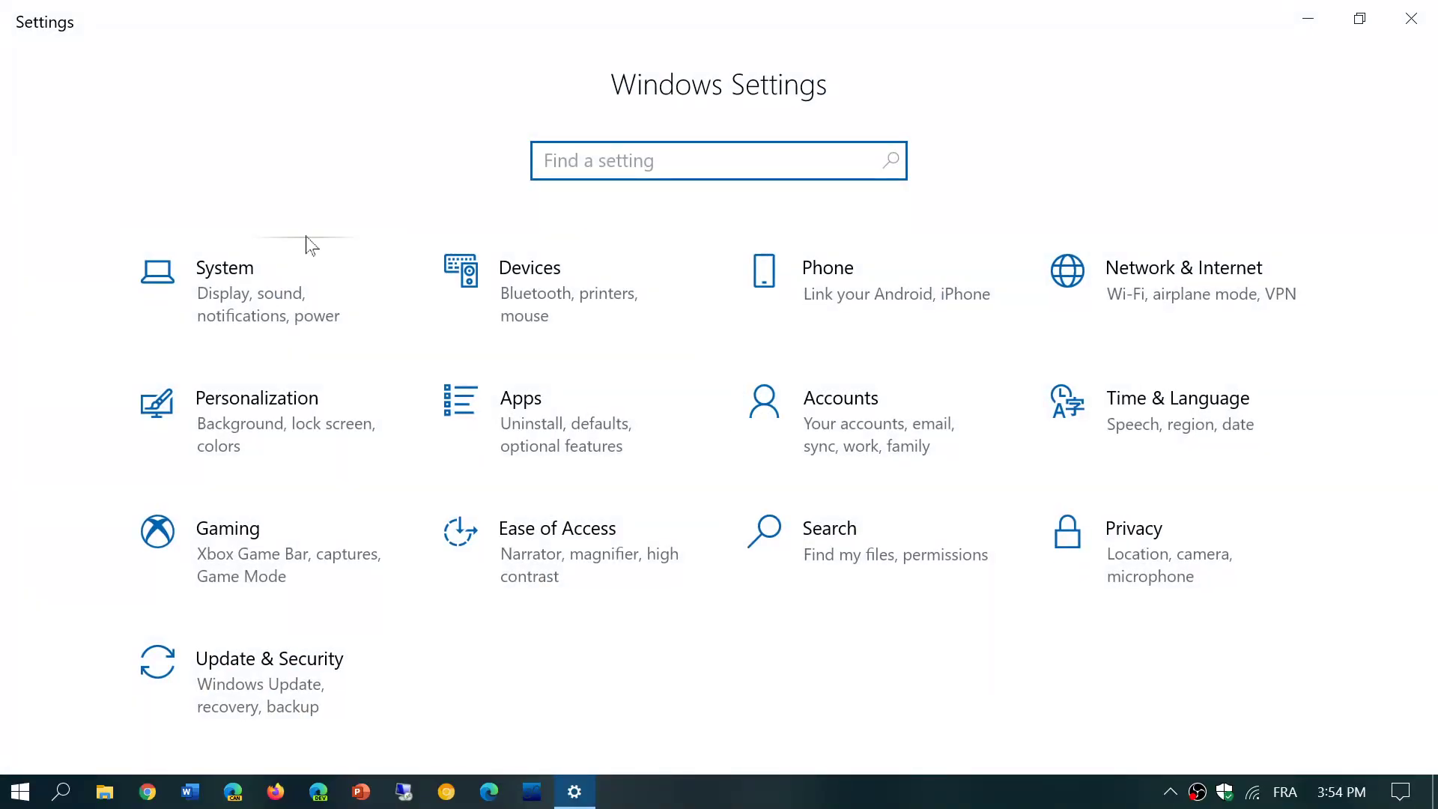
click(286, 669)
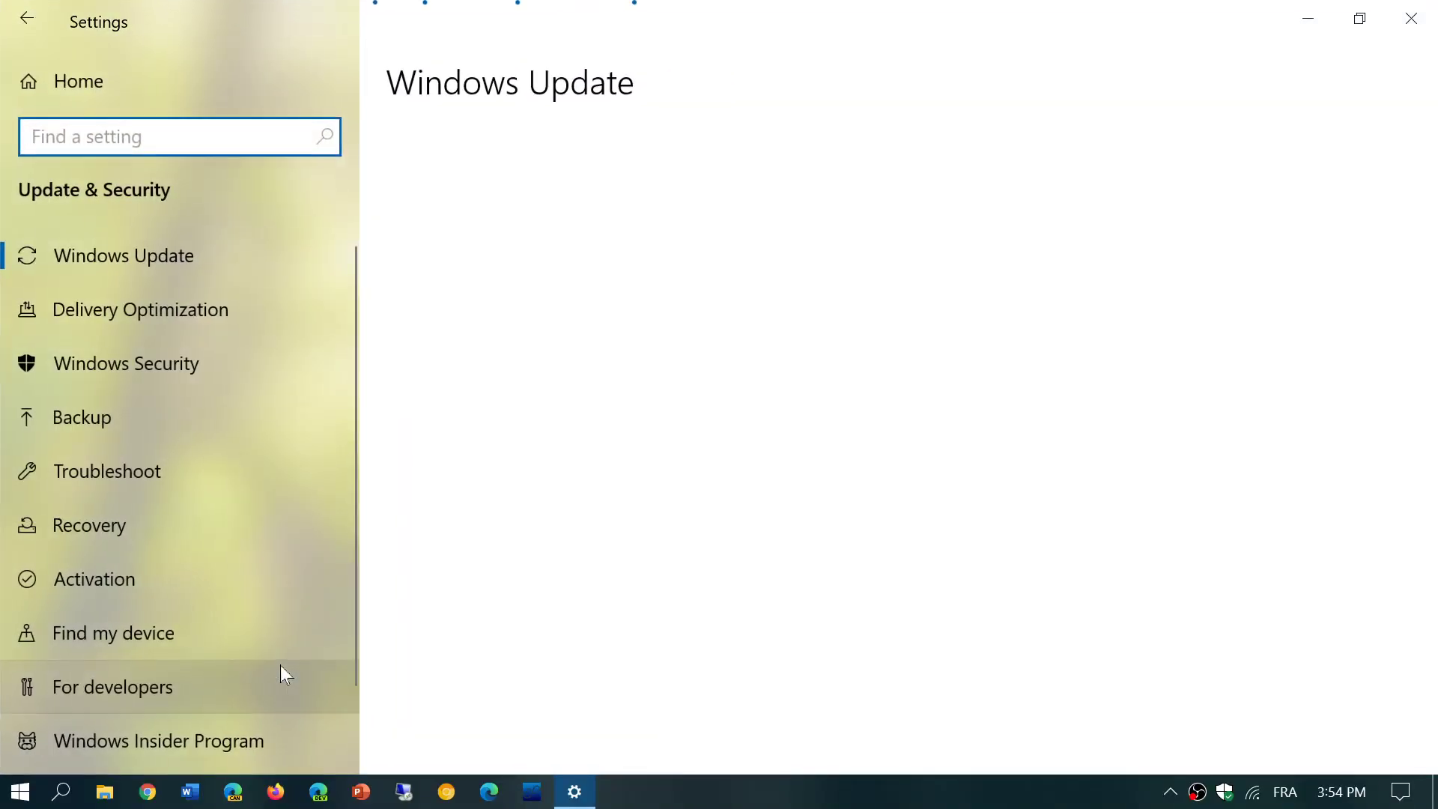
click(108, 525)
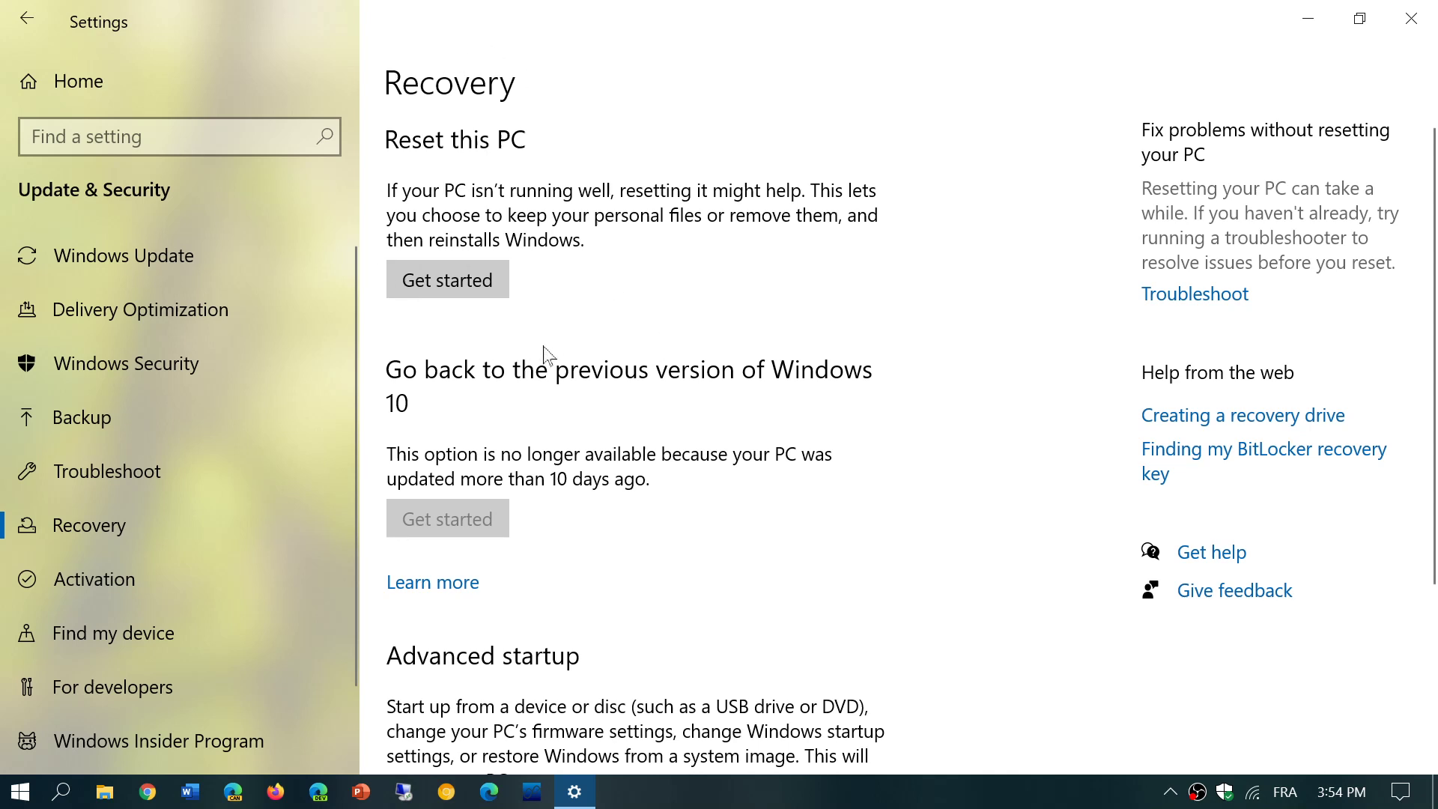
- Start Reset this PC with its Get started button
click(458, 281)
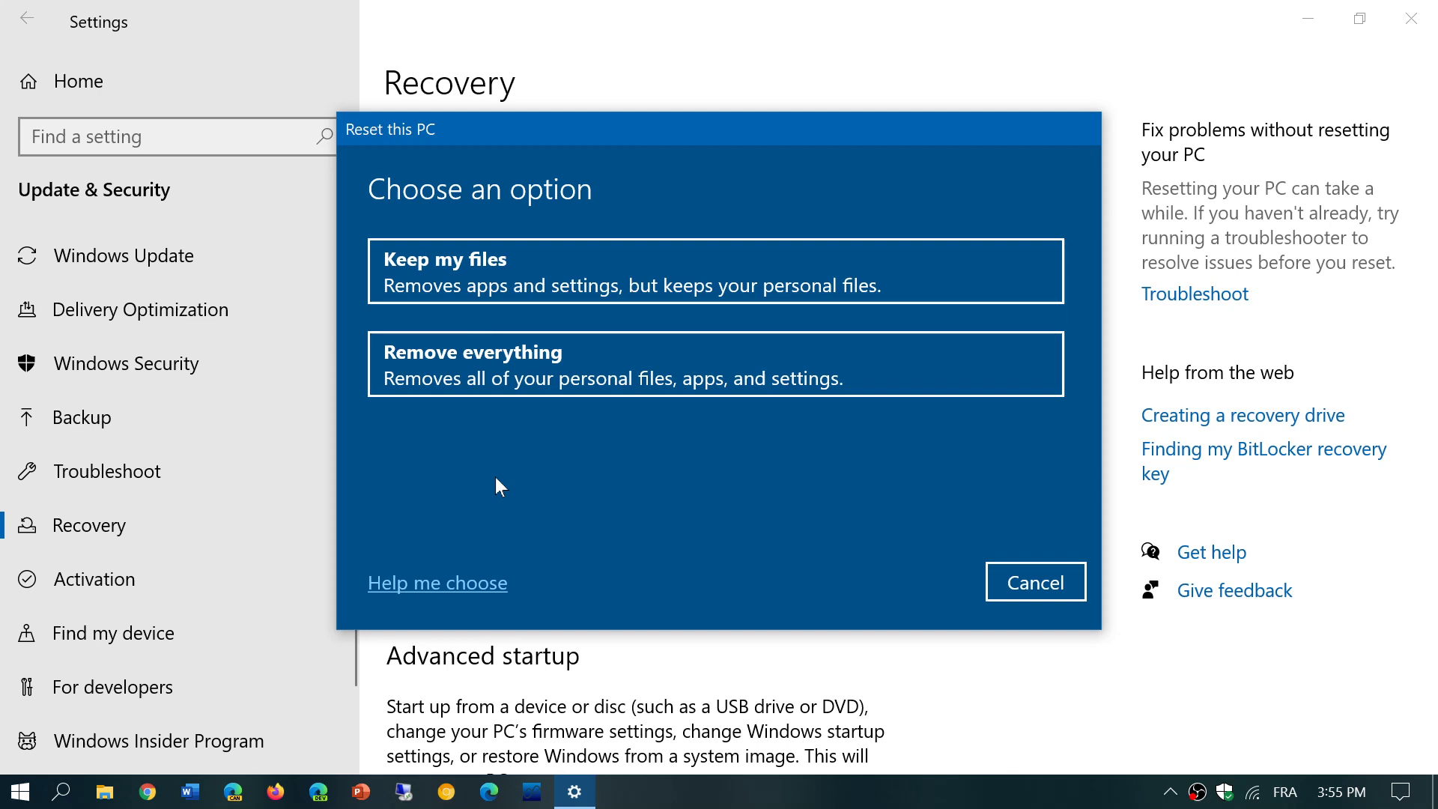
- Choose Remove everything to reach the Cloud download or Local reinstall choice
click(488, 380)
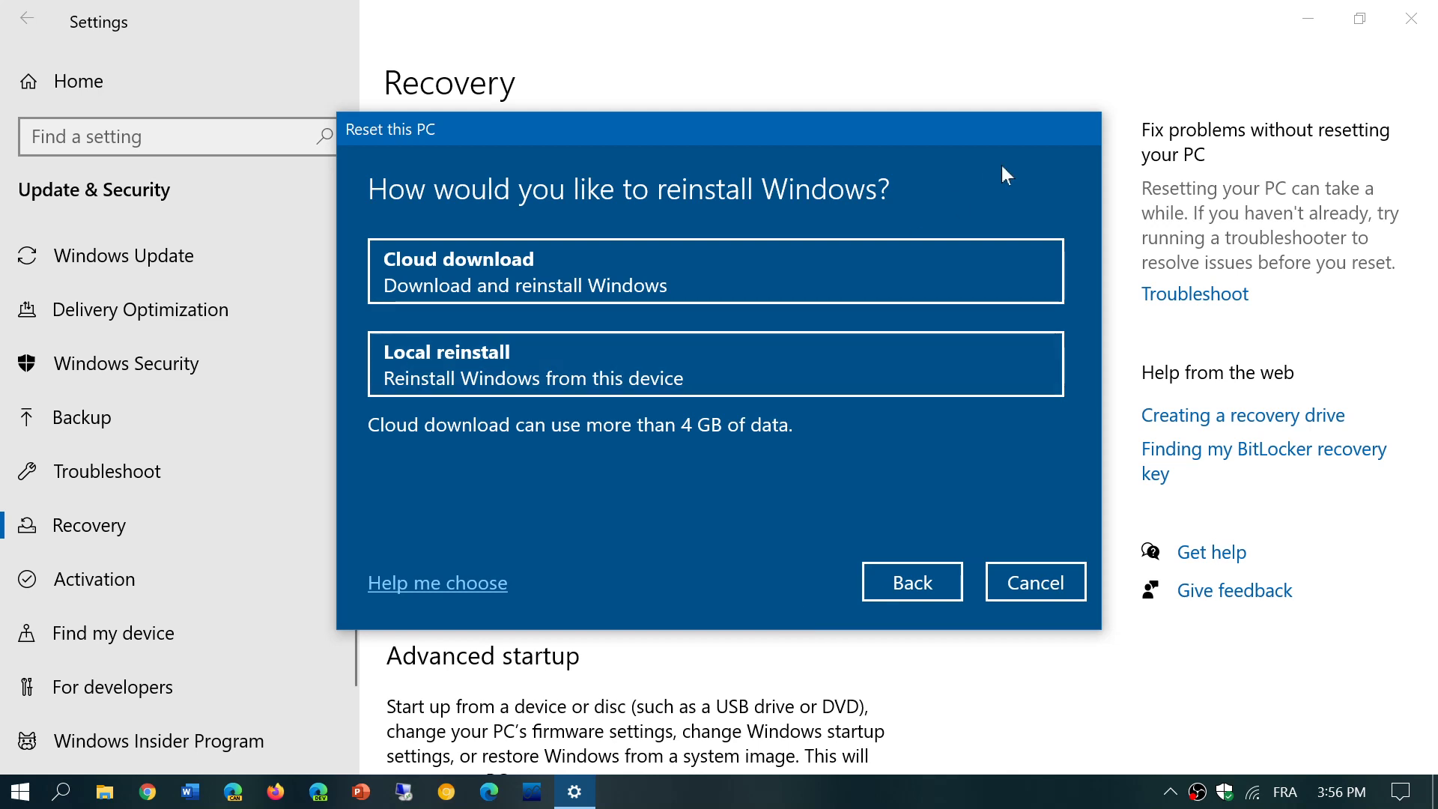
- Cancel the Reset this PC dialog and close the Settings window
click(1036, 582)
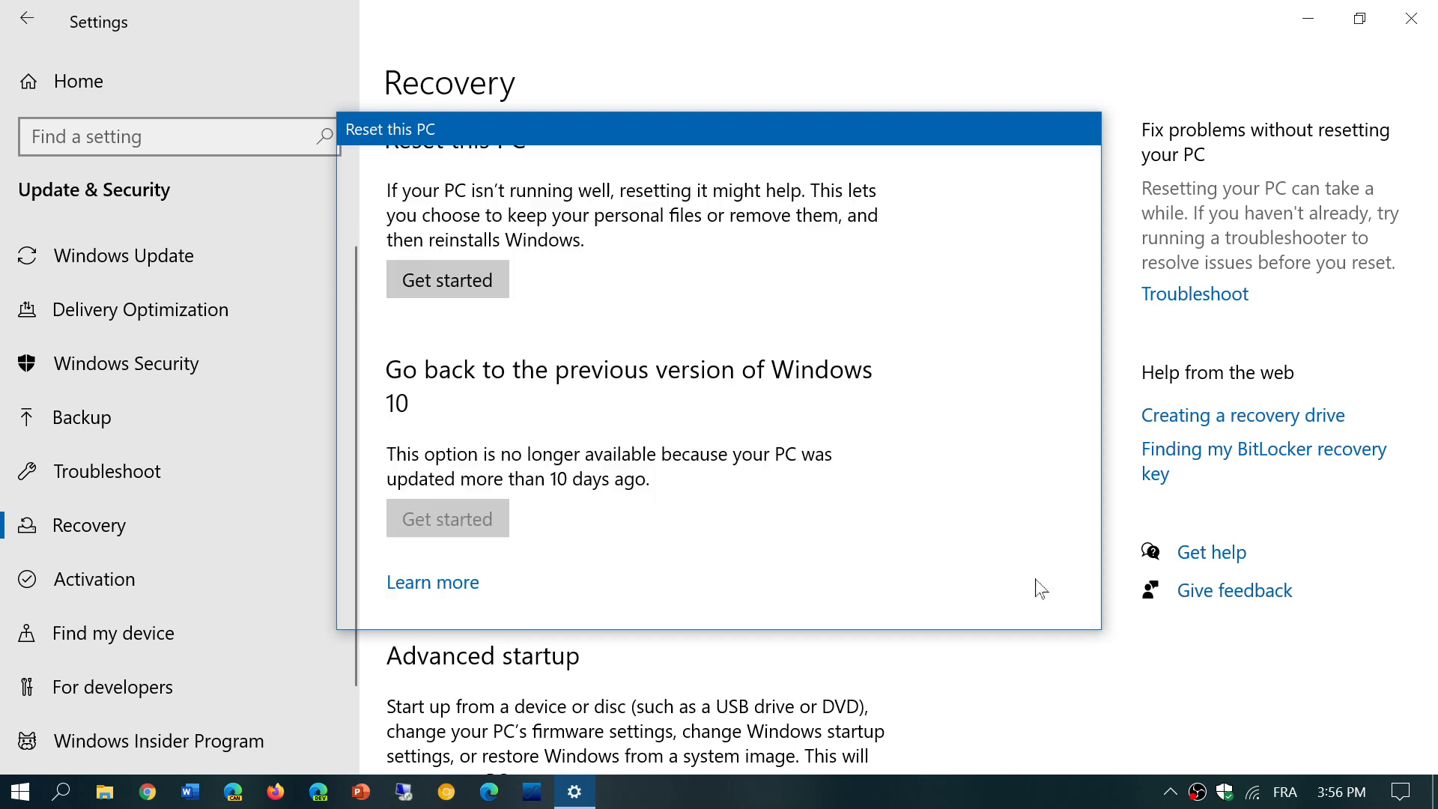
click(1411, 18)
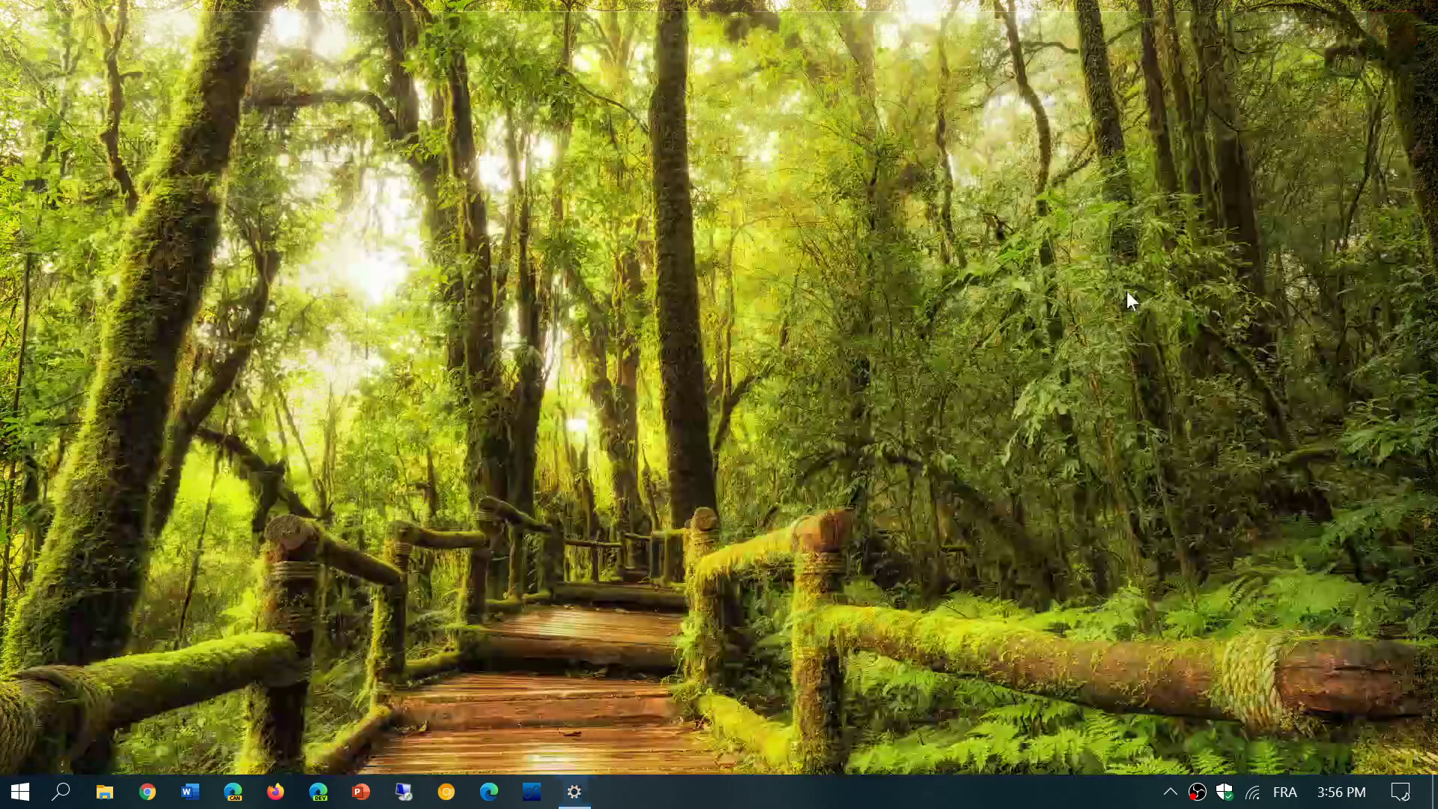